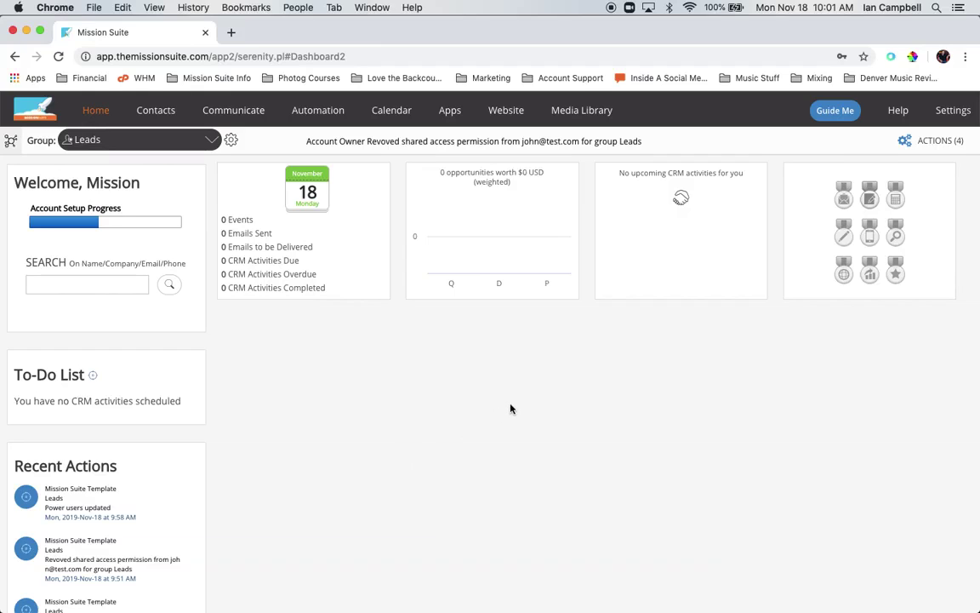
Reveal the Settings dropdown menu in the top navigation bar of the Leads dashboard.
mouse_move(966, 111)
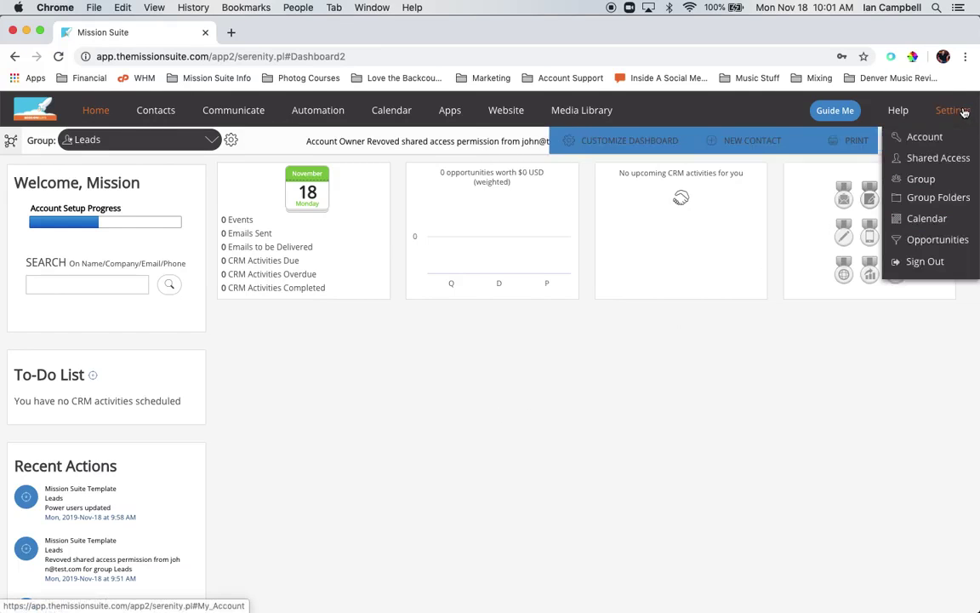
Go to Account Settings > Shared Access from the Settings menu.
left_click(951, 158)
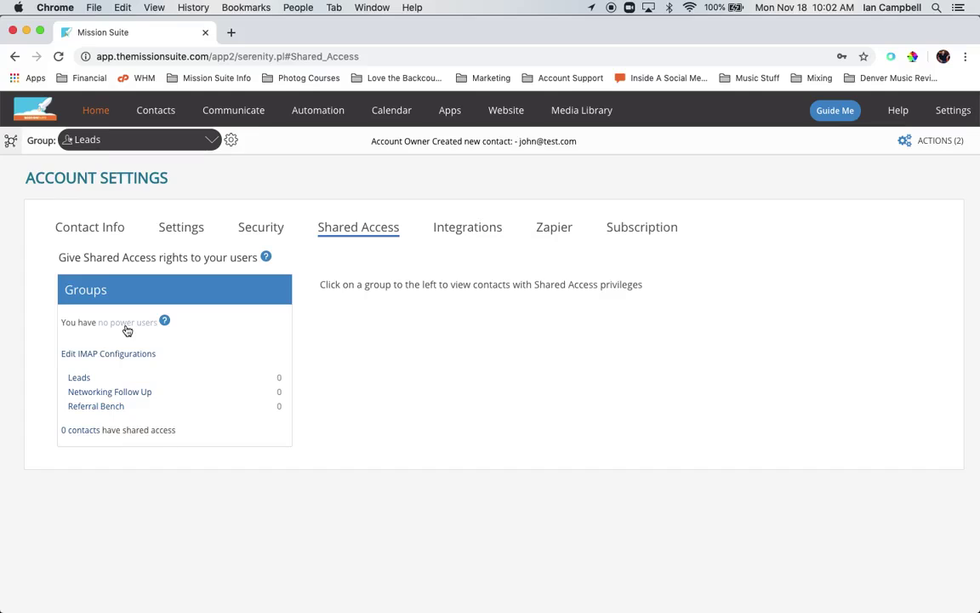
Add a contact's e-mail address as the single power user, save, and recheck the list.
left_click(127, 328)
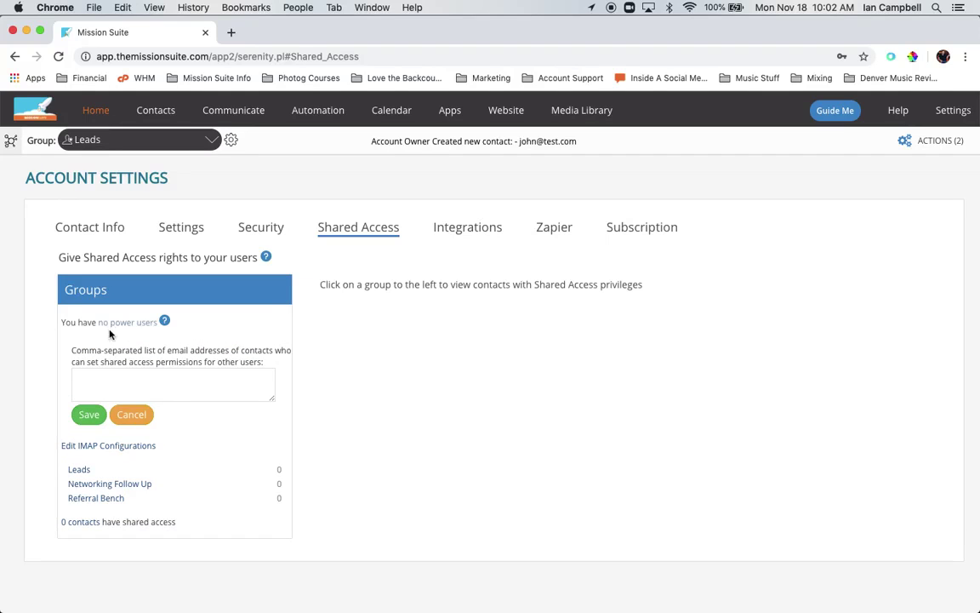
left_click(99, 379)
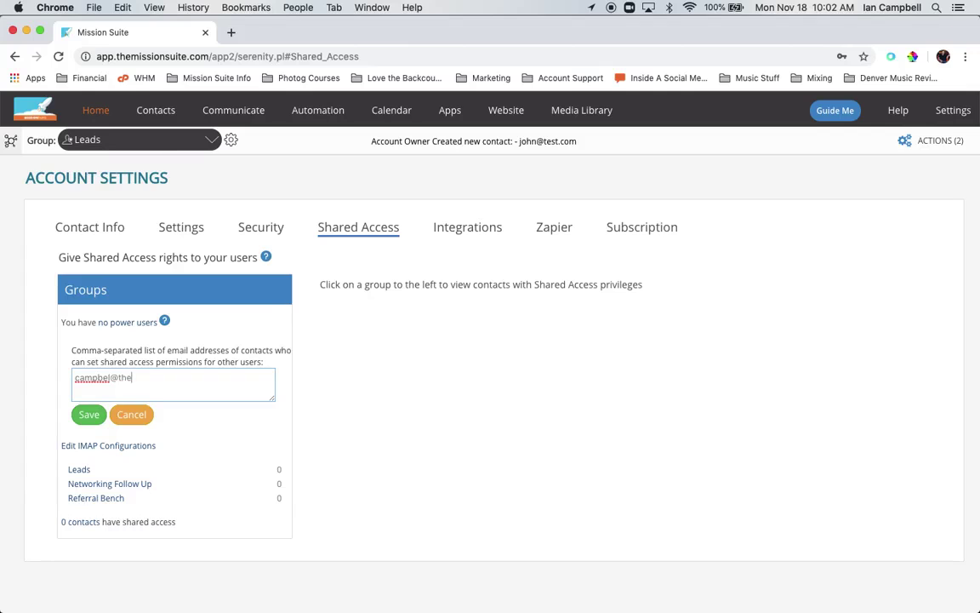
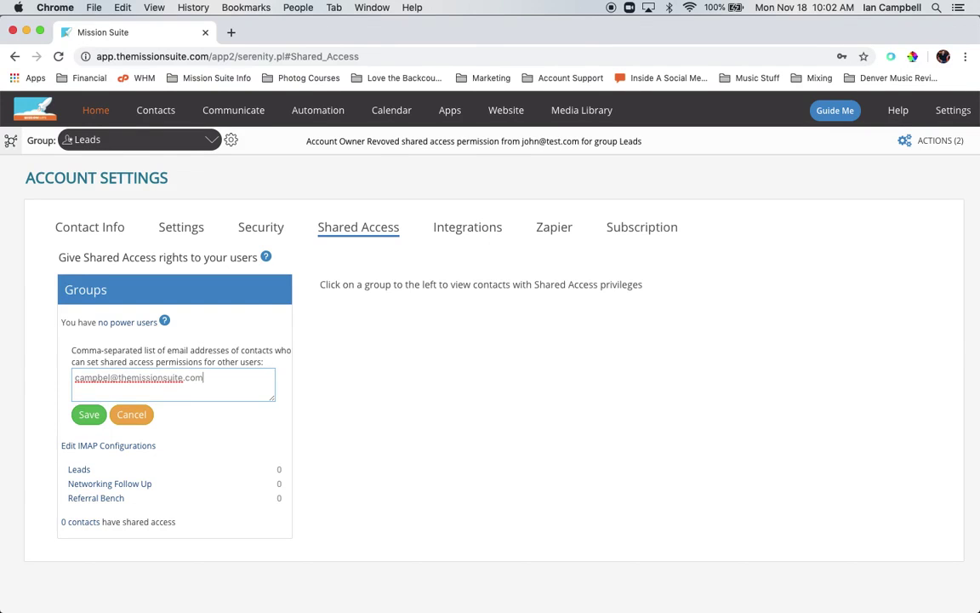
left_click(91, 419)
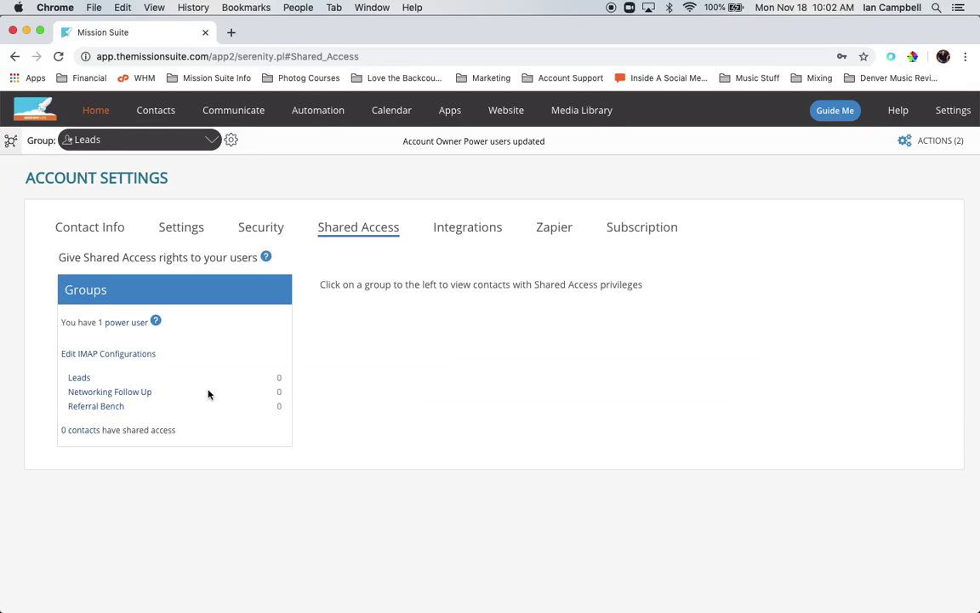
left_click(131, 323)
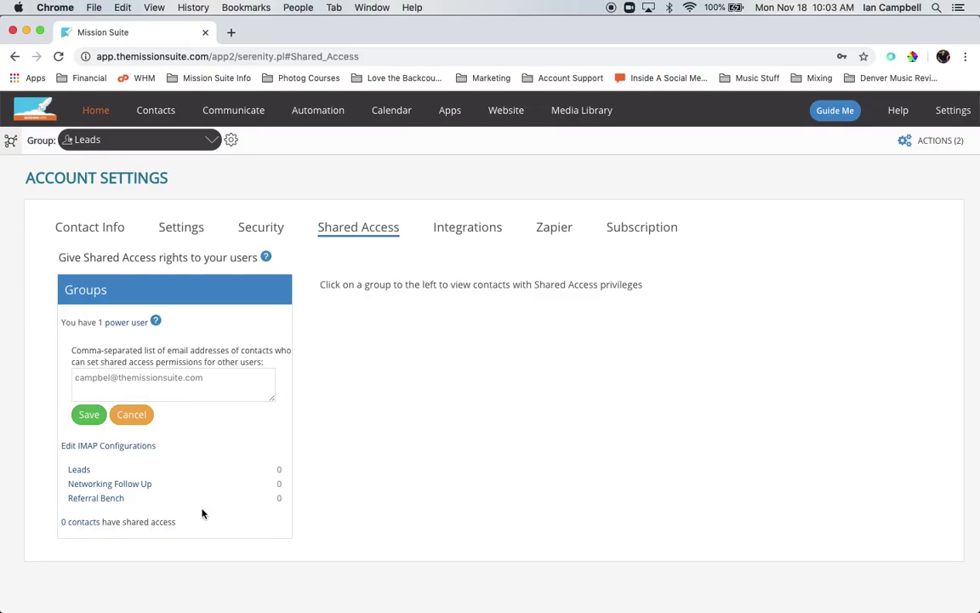
left_click(136, 413)
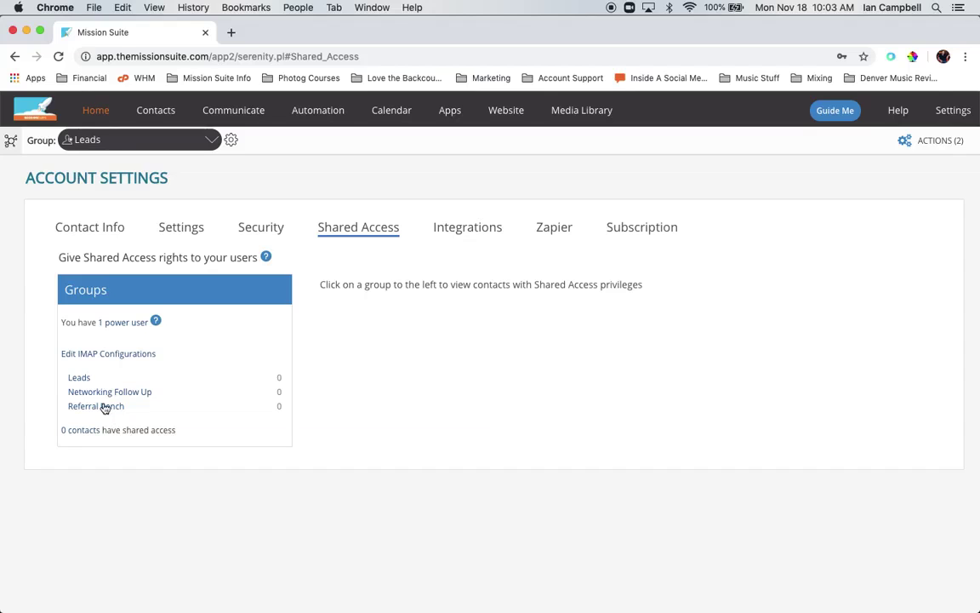
Give an existing contact shared access to Leads with 'Start with no permissions'.
left_click(80, 378)
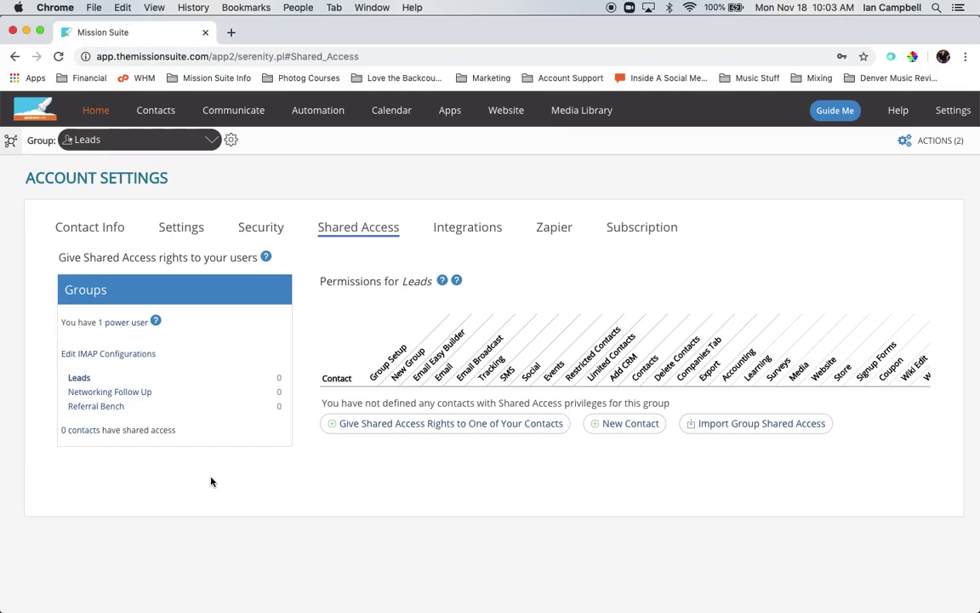
left_click(377, 425)
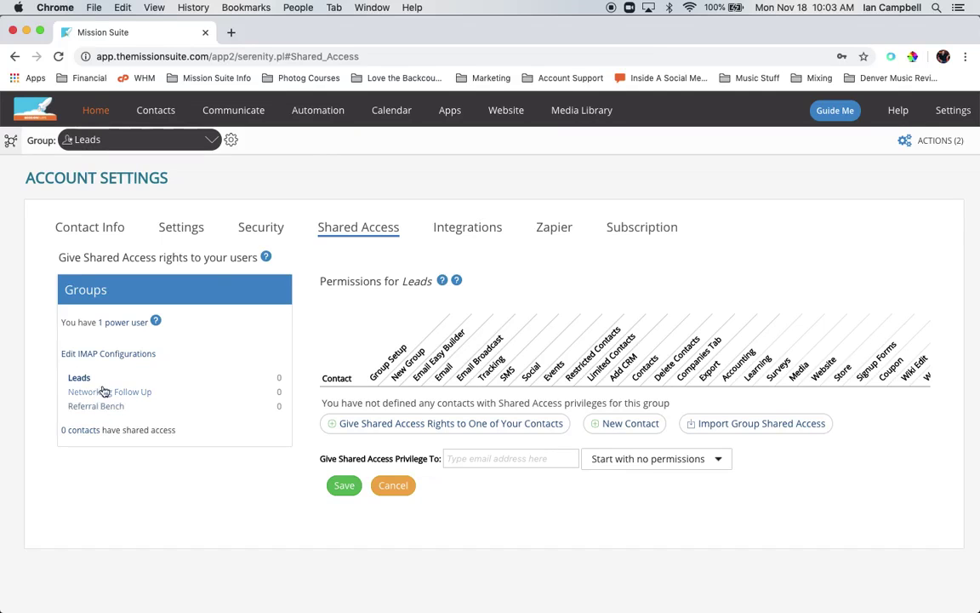
left_click(468, 458)
type("john")
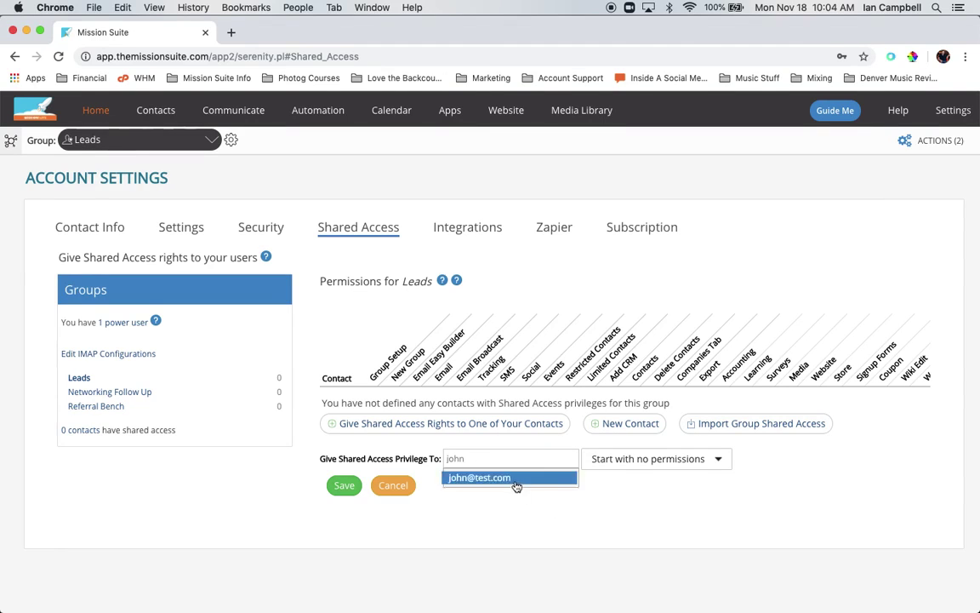
left_click(515, 480)
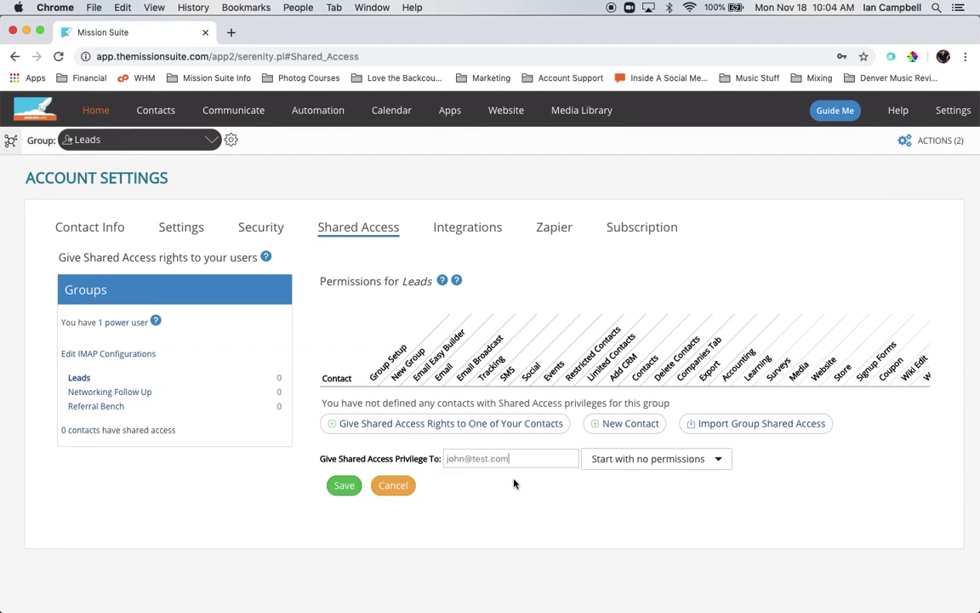
left_click(627, 466)
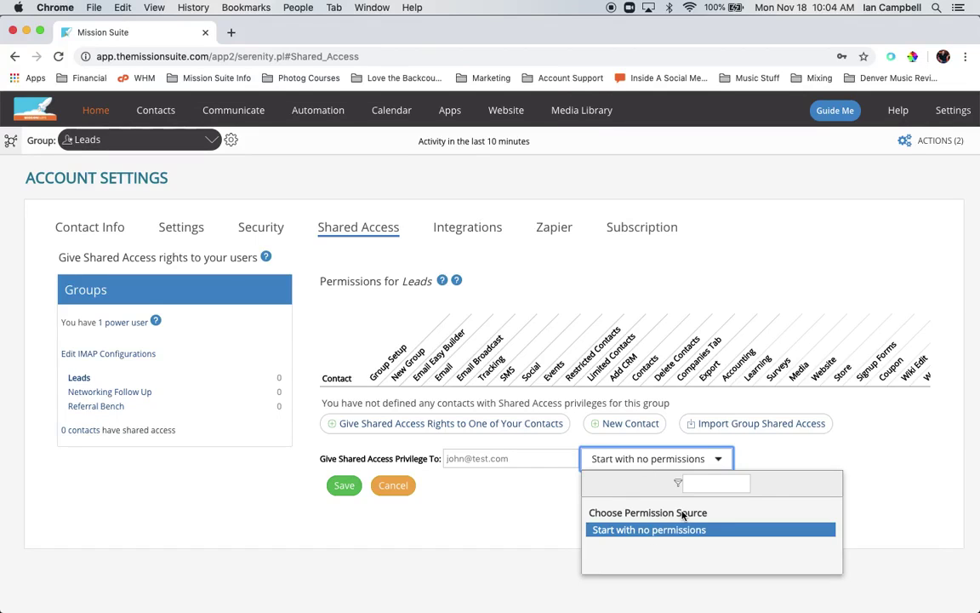
left_click(667, 458)
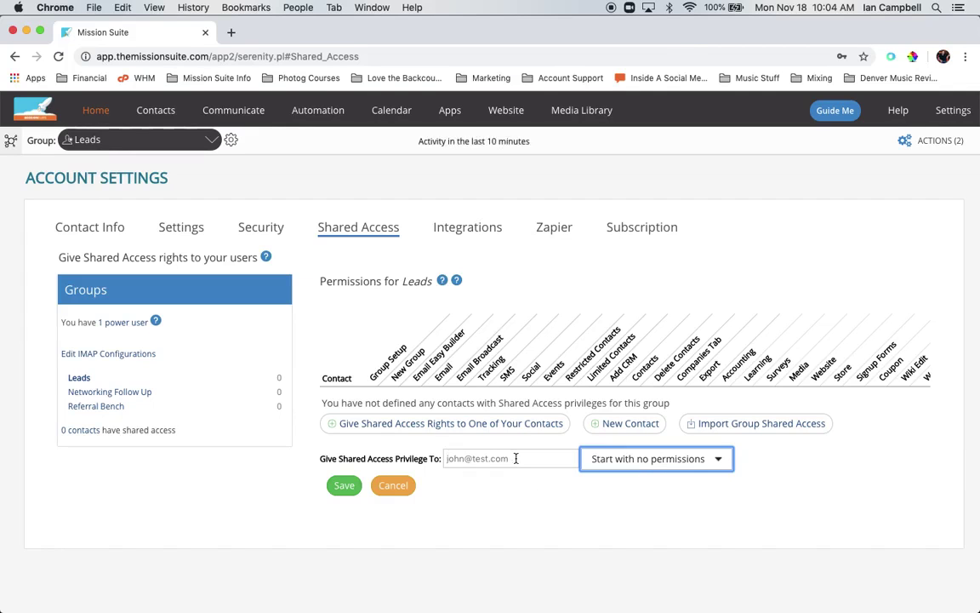
left_click(343, 485)
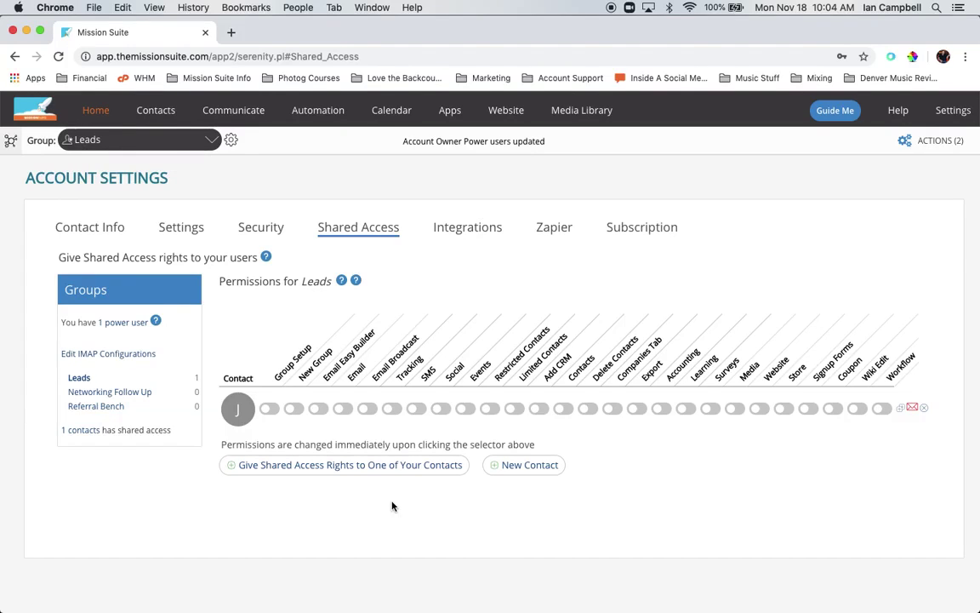
Create a second Leads contact by entering a test e-mail address in the New Contact form.
left_click(526, 465)
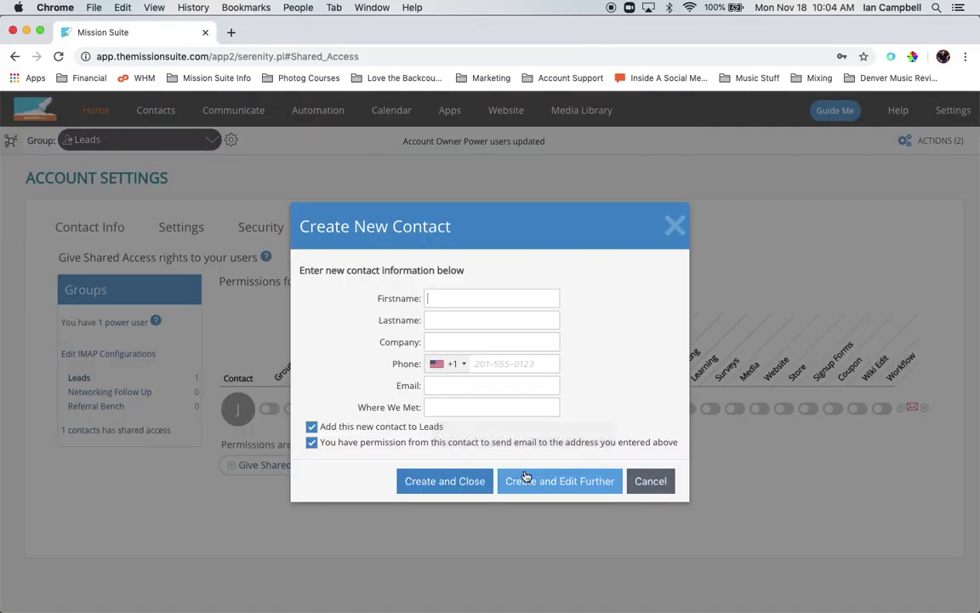
left_click(490, 387)
key("Escape")
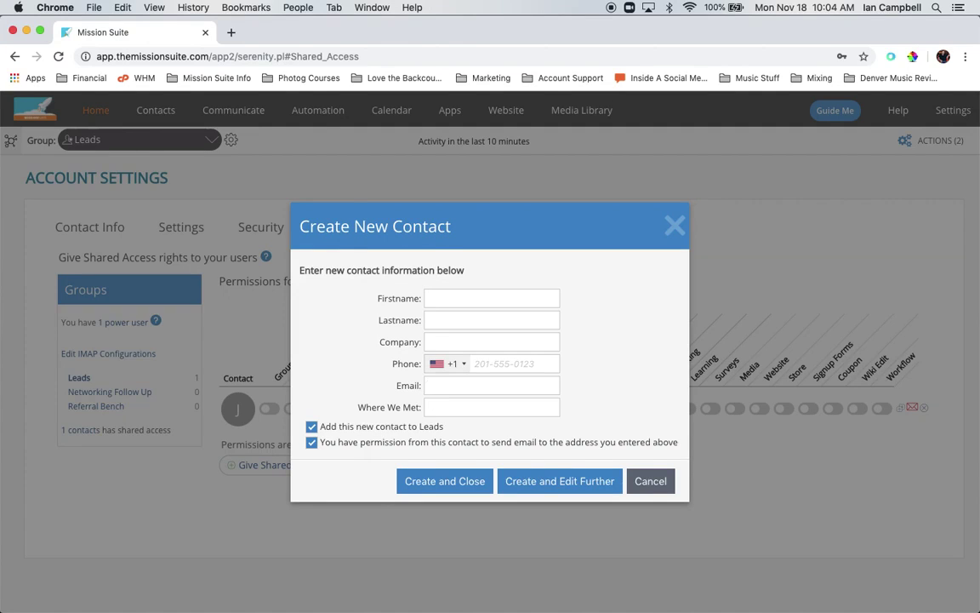
type("jim@test.com")
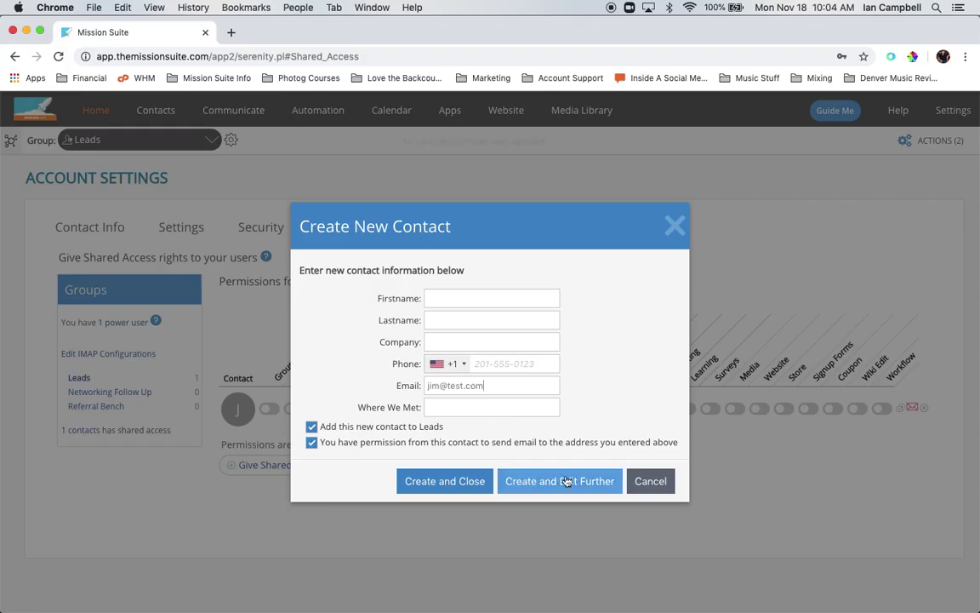
left_click(464, 481)
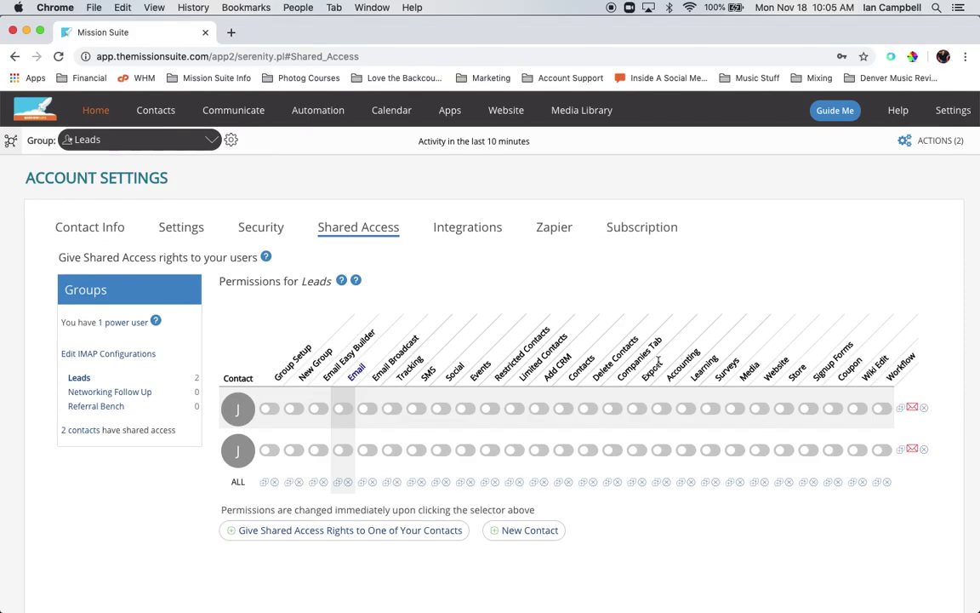
Turn on Email Easy Builder, Email, Email Broadcast, Tracking, Social, Events and Limited Contacts for the first contact.
left_click(637, 450)
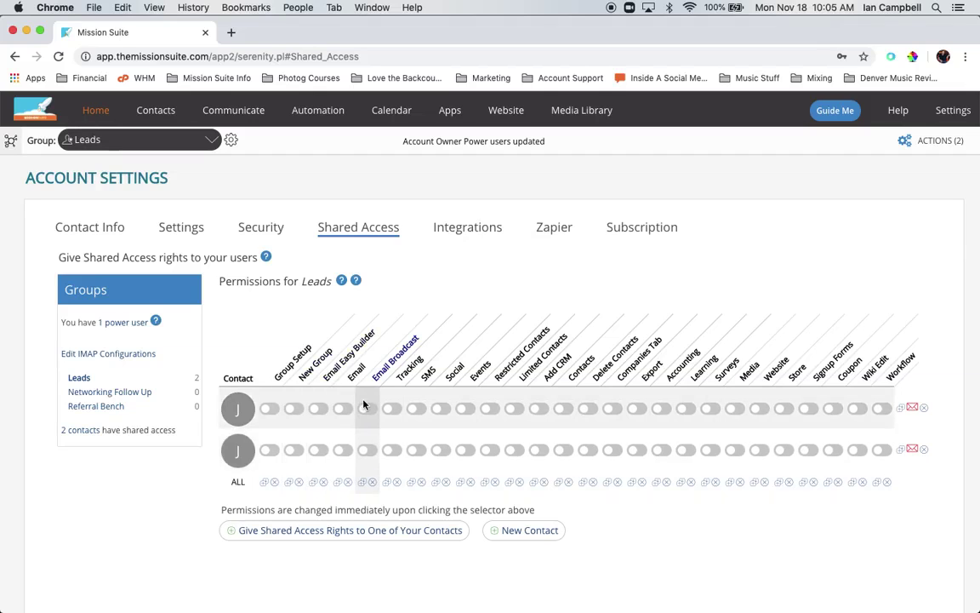
left_click(328, 410)
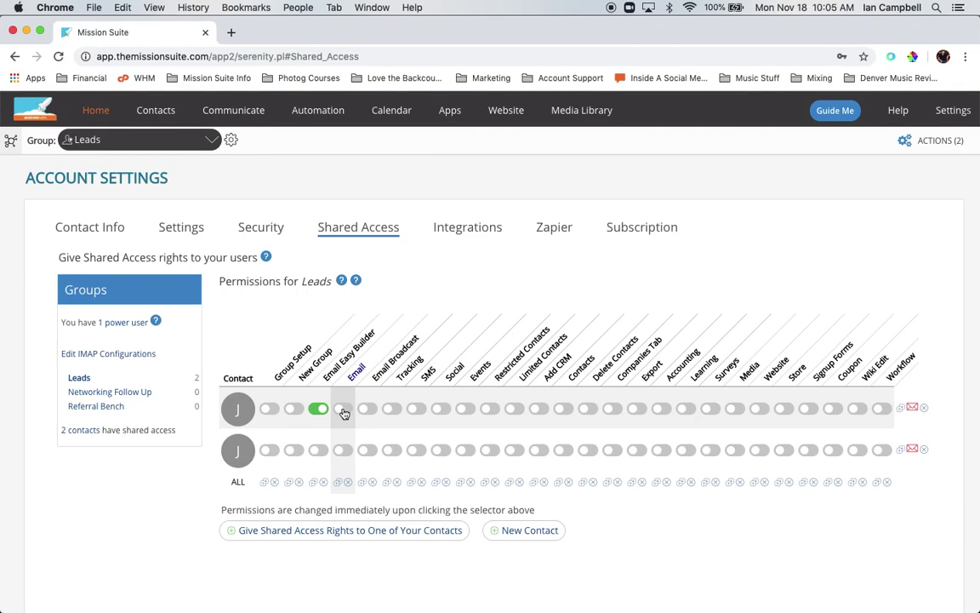
left_click(343, 410)
left_click(368, 410)
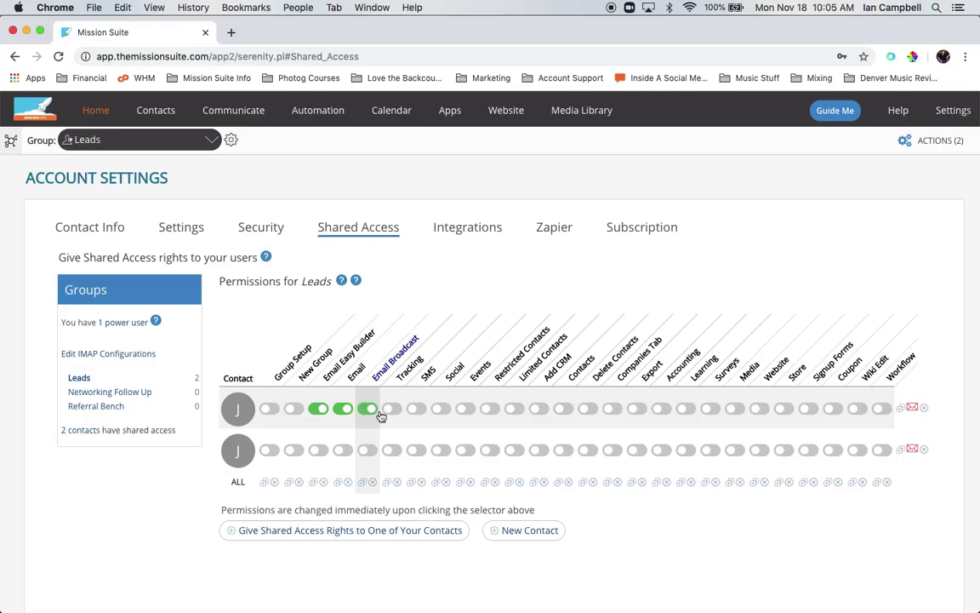
left_click(391, 410)
left_click(441, 410)
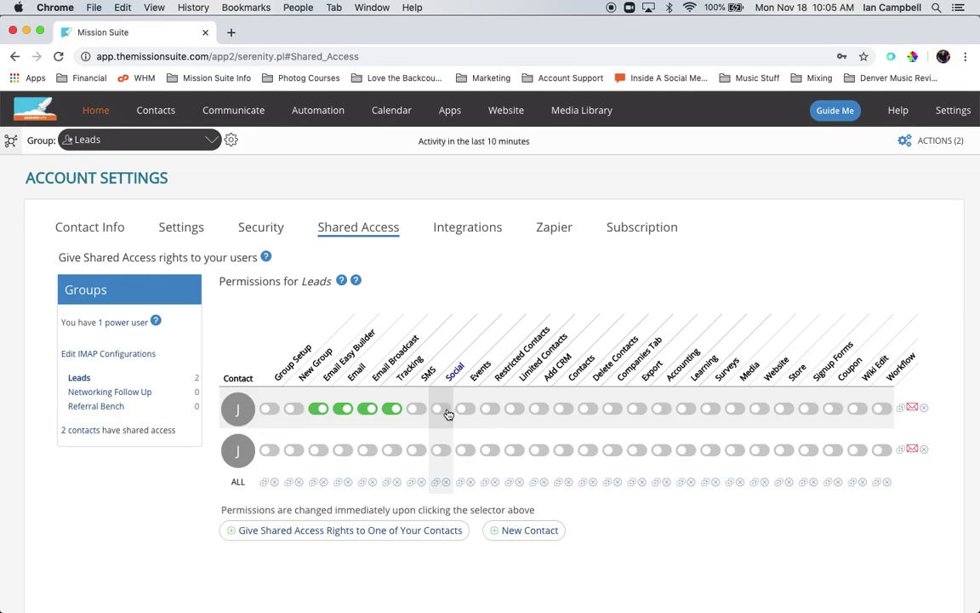
left_click(465, 410)
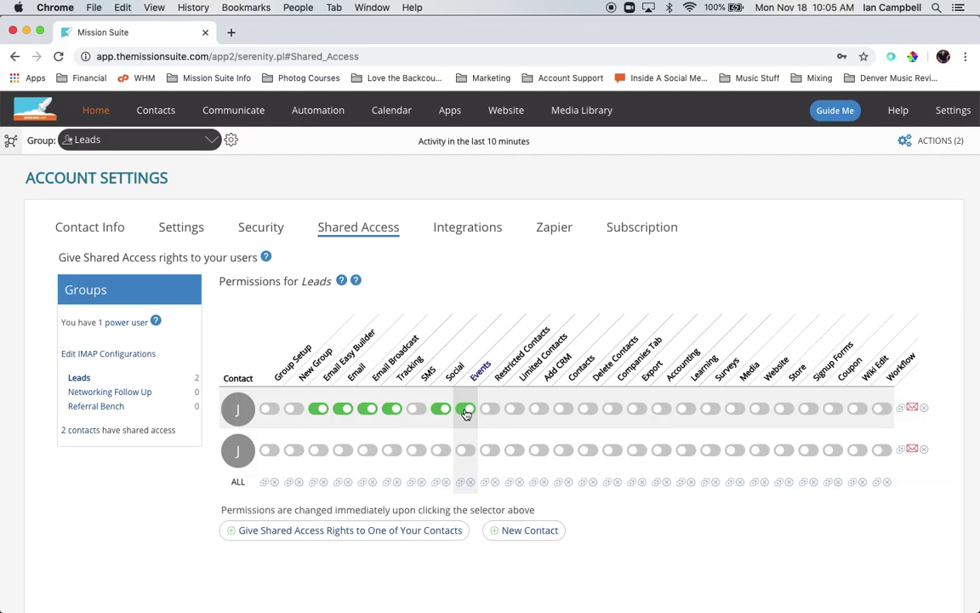
left_click(515, 410)
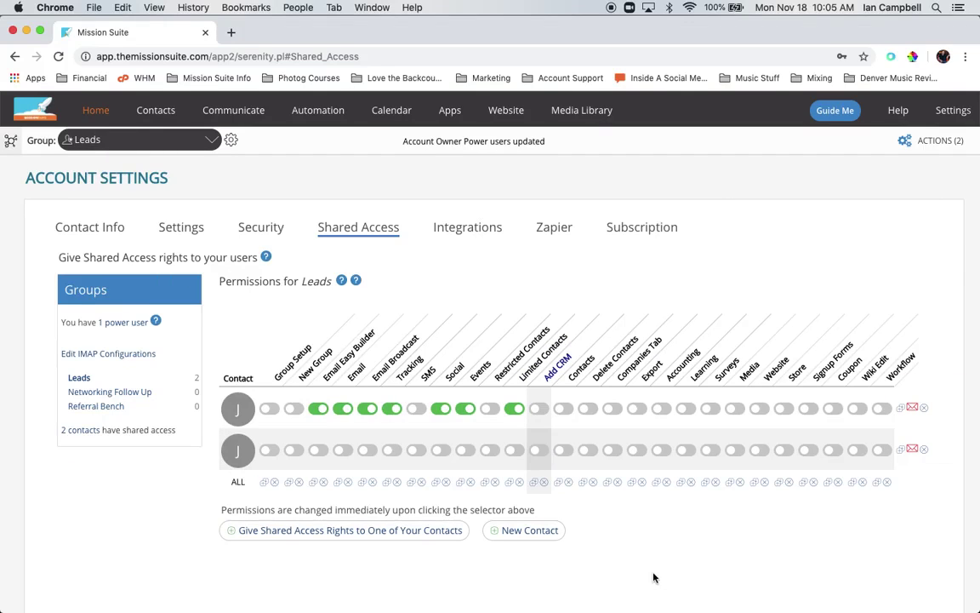
Also switch on Surveys, Media, Website and Signup Forms for the first contact.
left_click(712, 409)
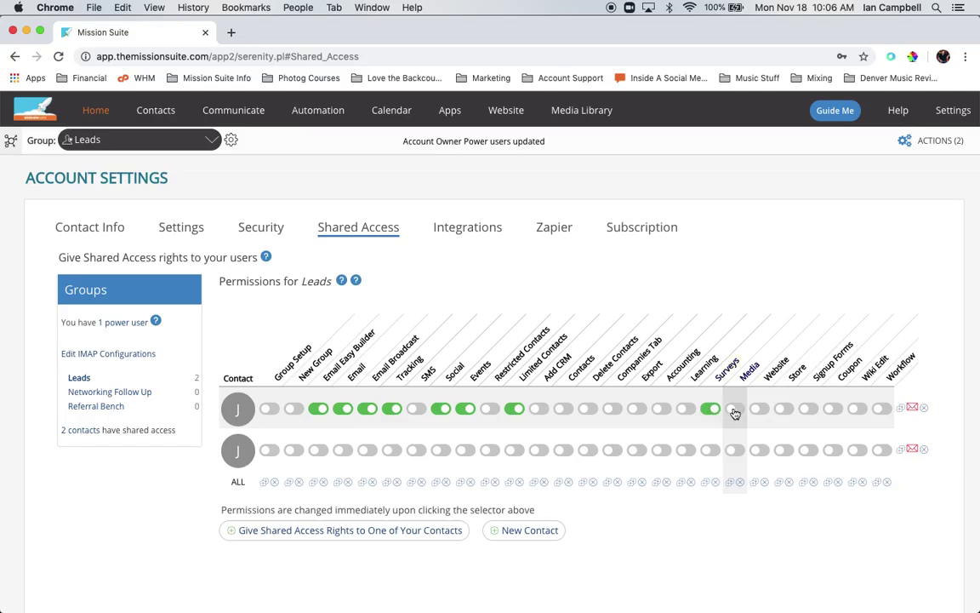
left_click(735, 410)
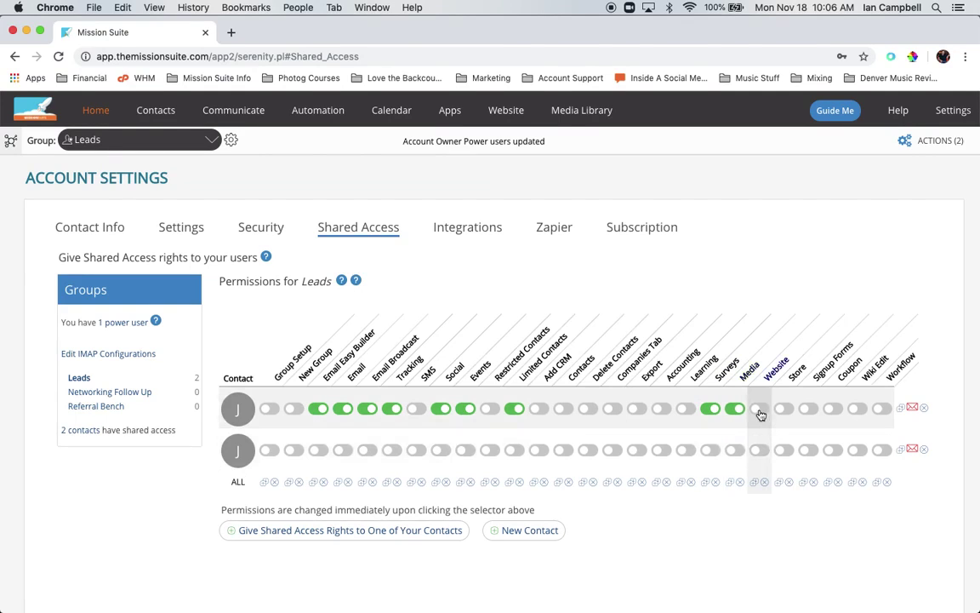
left_click(761, 411)
left_click(809, 409)
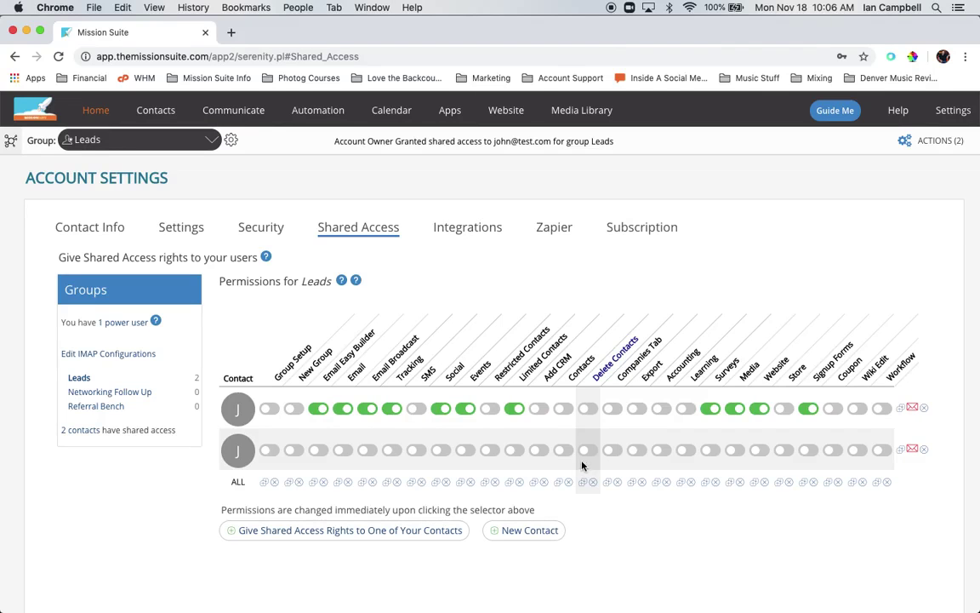
Switch on Contacts and Companies Tab permissions for the second Leads contact.
left_click(562, 451)
left_click(612, 450)
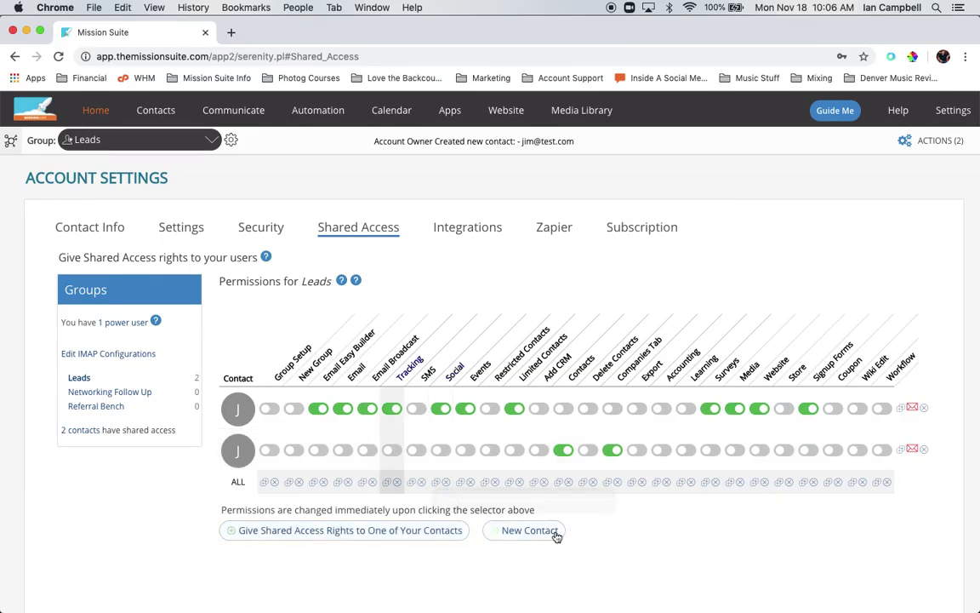
Create a third Leads contact from its test e-mail address via New Contact.
left_click(529, 531)
left_click(481, 385)
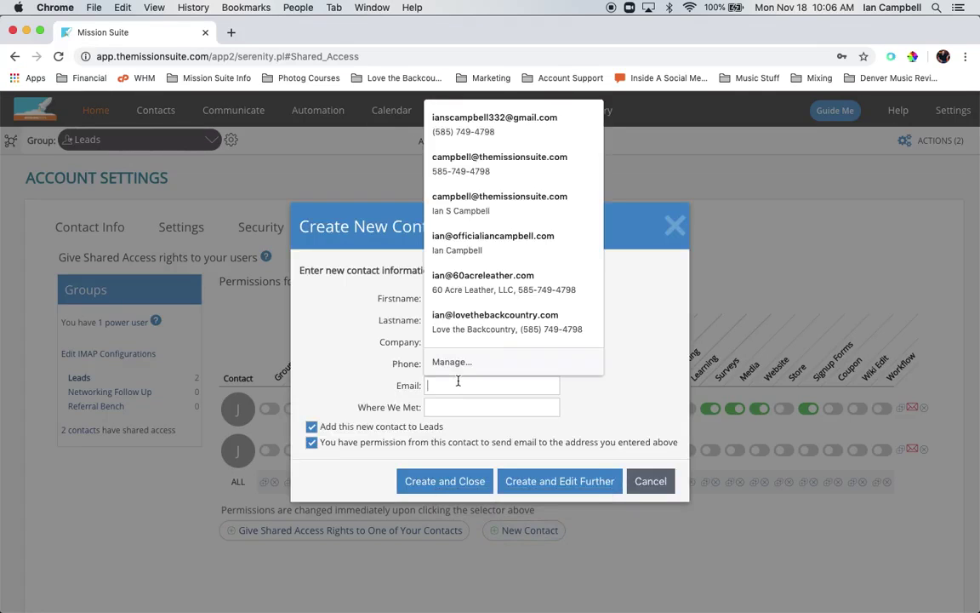
type("ian@test.com")
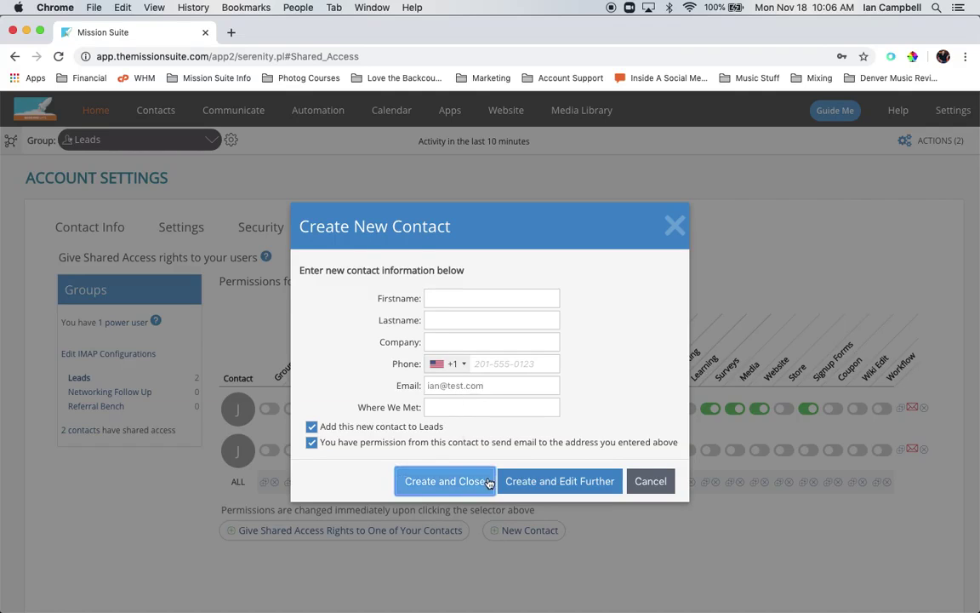
left_click(434, 481)
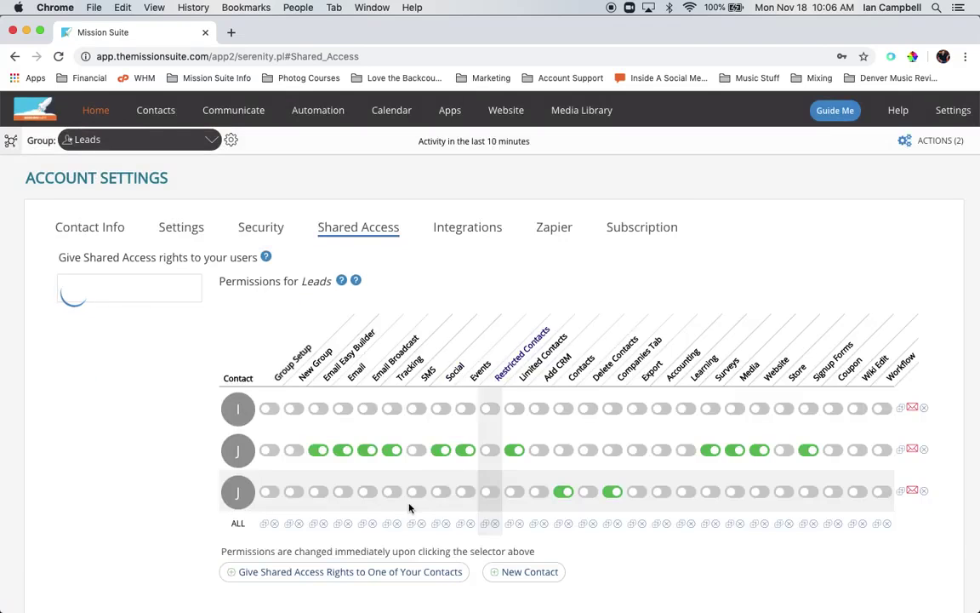
Enable all permissions on the third contact's row and show the Shared Access Permissions Legend.
left_click(900, 409)
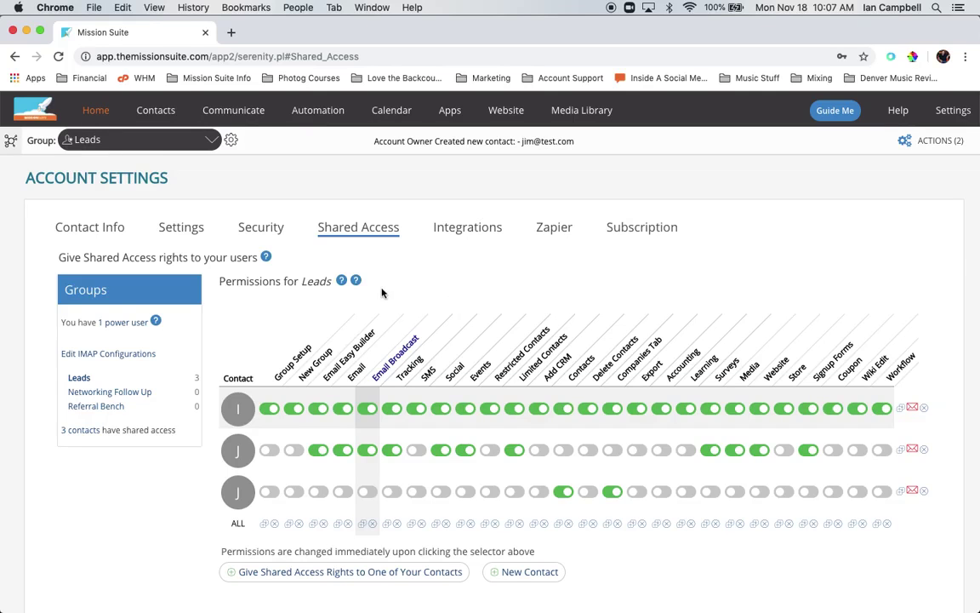
mouse_move(356, 283)
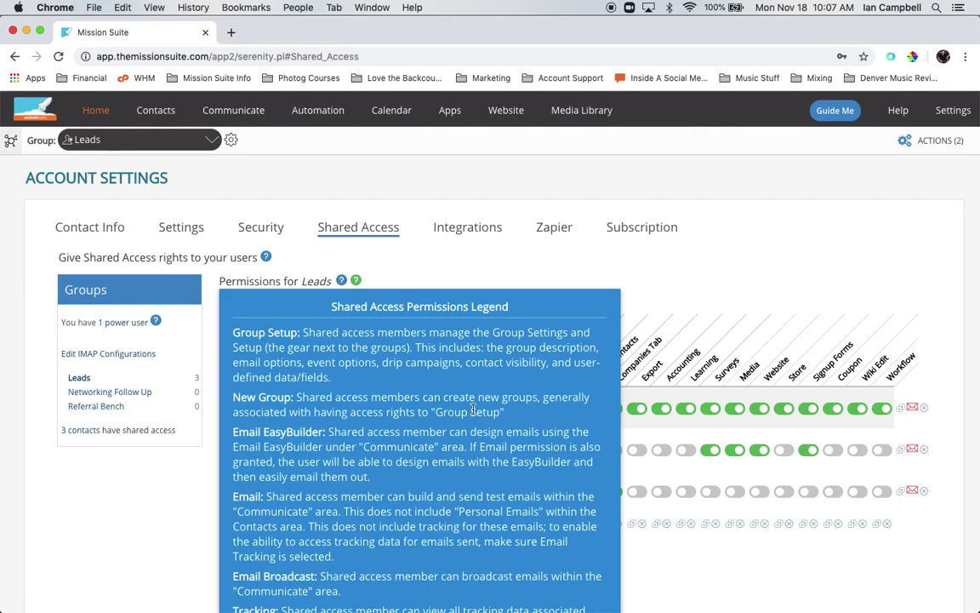
Read the permissions legend from Group Setup through Workflow, then close it.
scroll(473, 410, "down", 3)
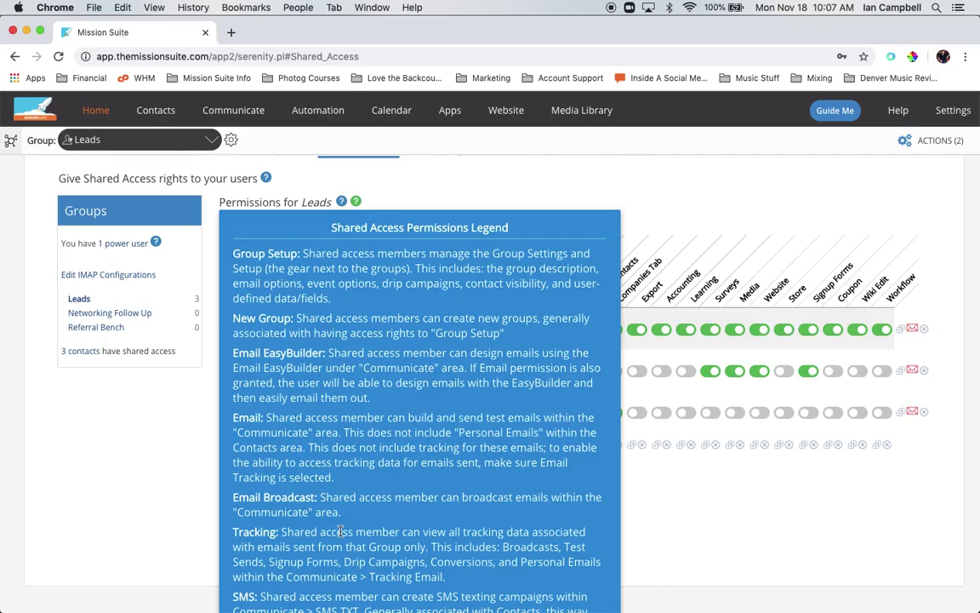
scroll(339, 531, "down", 7)
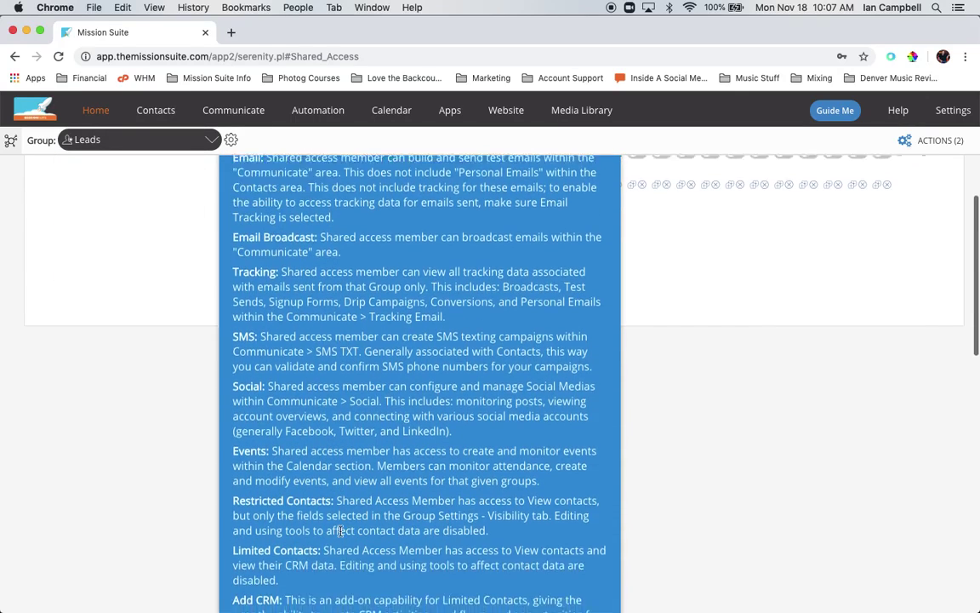
scroll(340, 531, "down", 5)
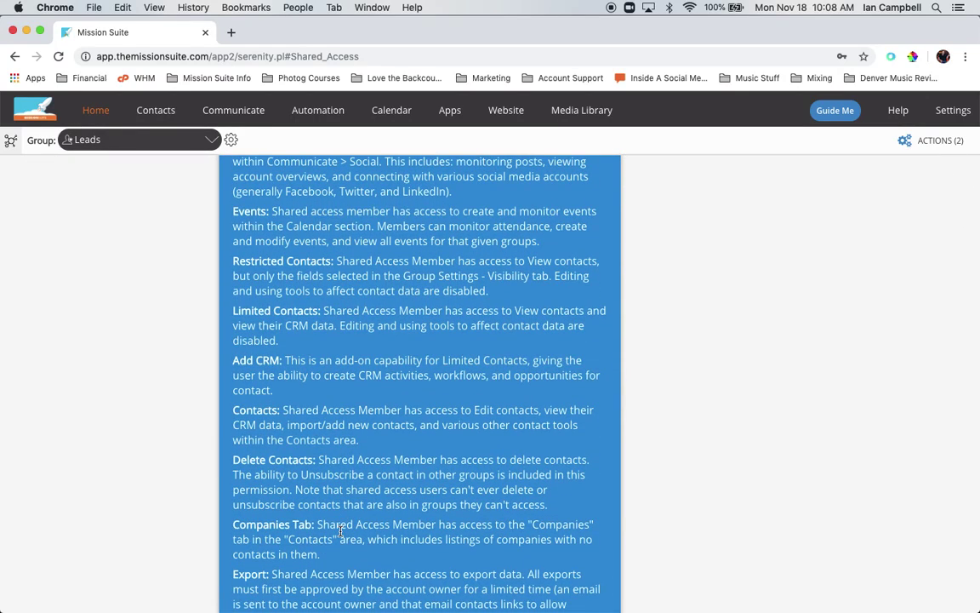
scroll(340, 531, "down", 7)
scroll(340, 531, "down", 5)
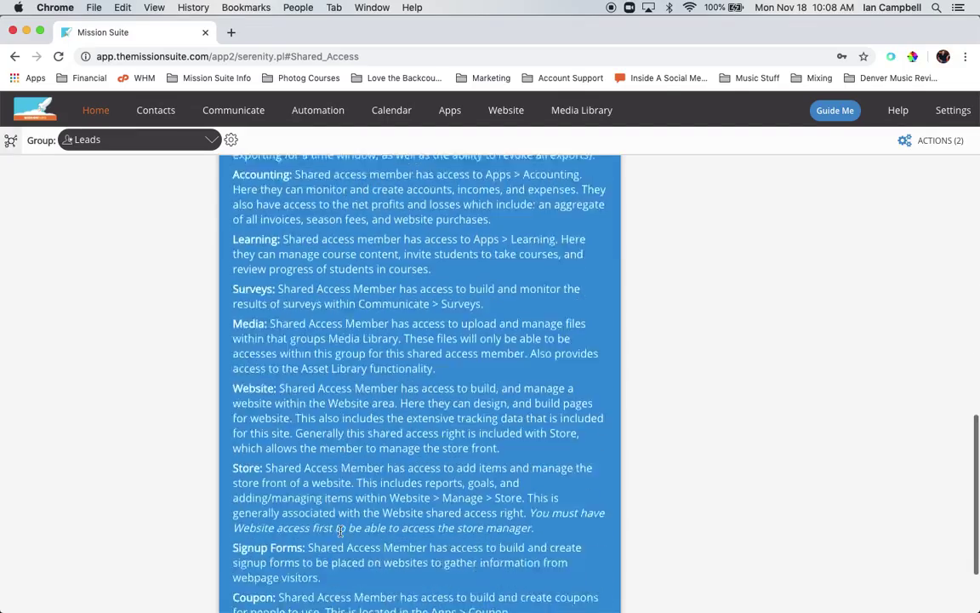
scroll(339, 531, "down", 3)
scroll(340, 531, "up", 1)
scroll(339, 531, "up", 13)
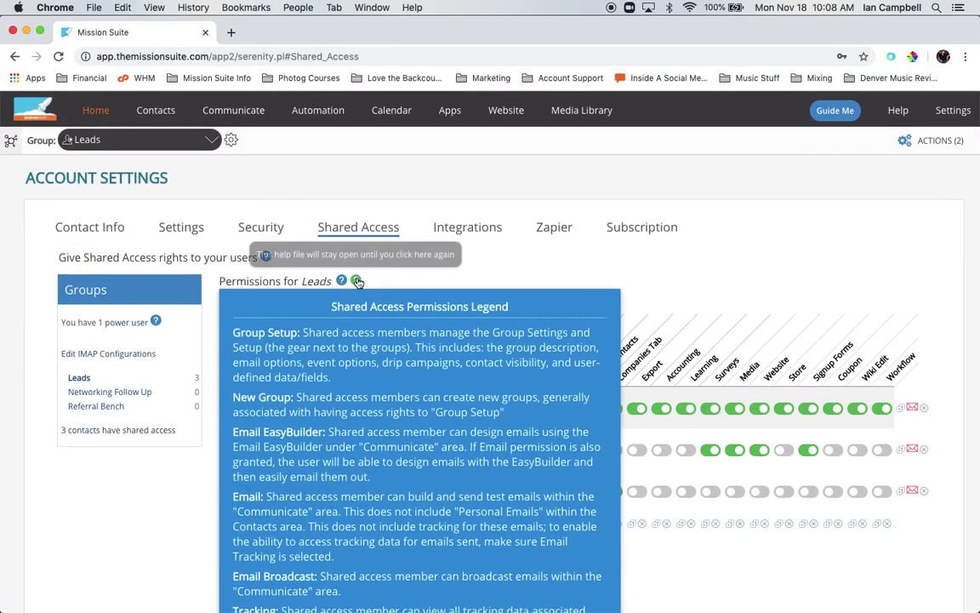
left_click(357, 281)
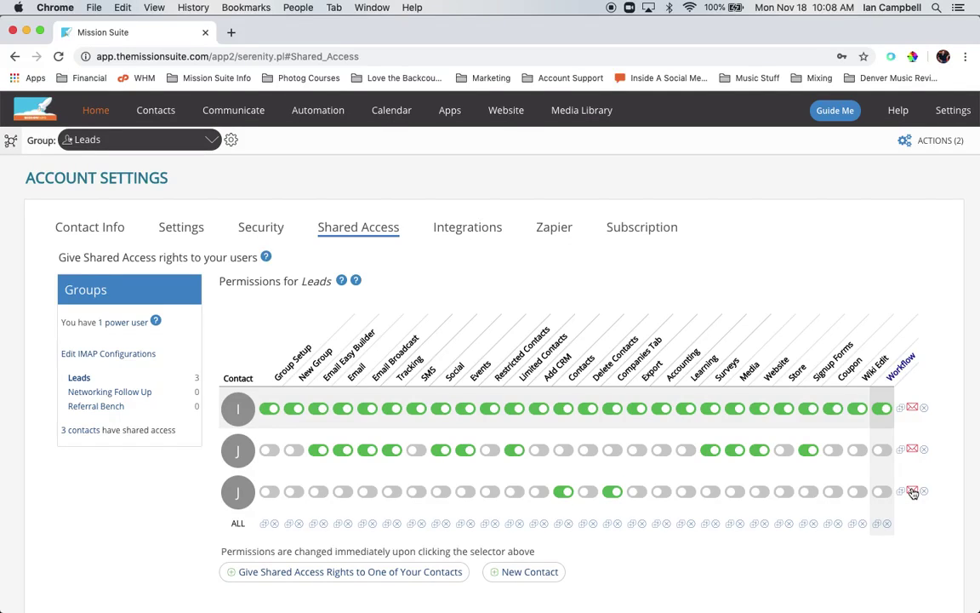
Open the Shared Access Email for the first Leads contact, who has full access.
left_click(912, 409)
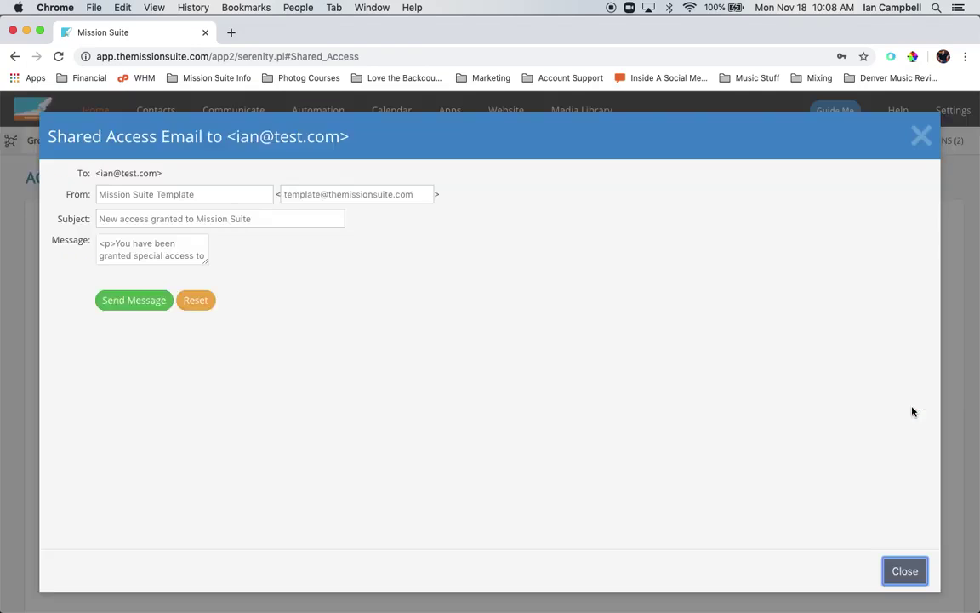
Check the sender, subject 'New access granted to Mission Suite' and login-link message, then close unsent.
left_click(264, 220)
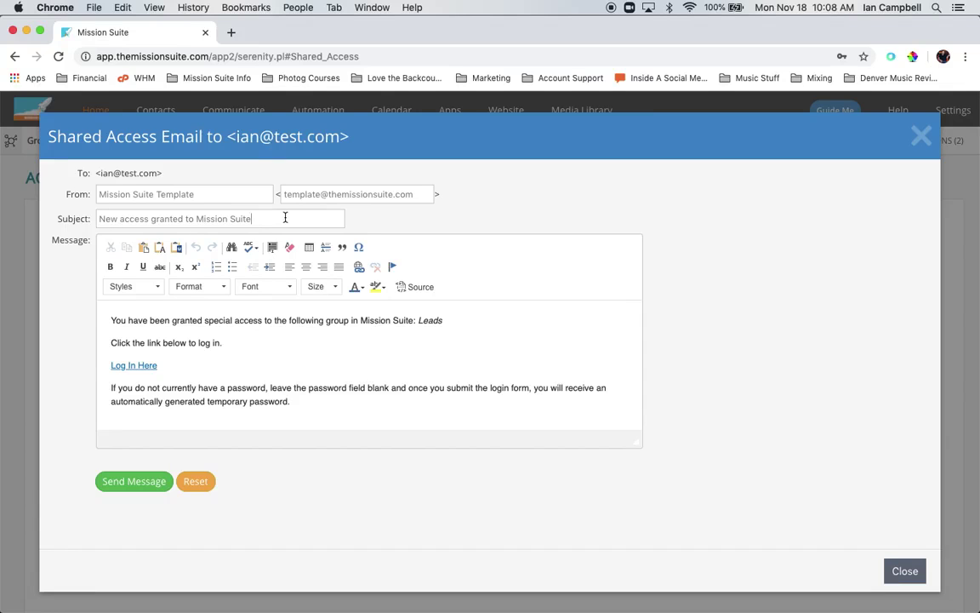
triple_click(216, 194)
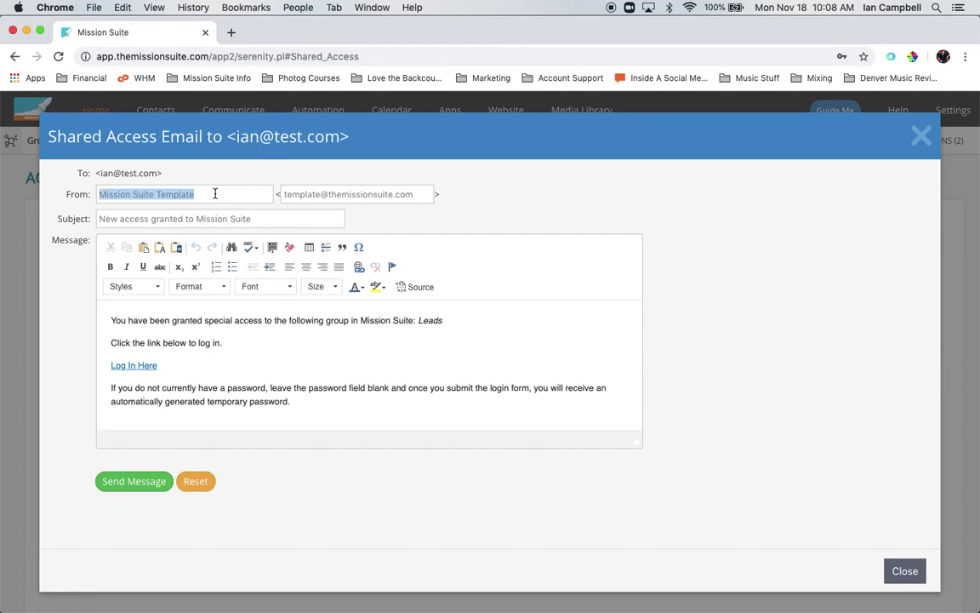
left_click(348, 197)
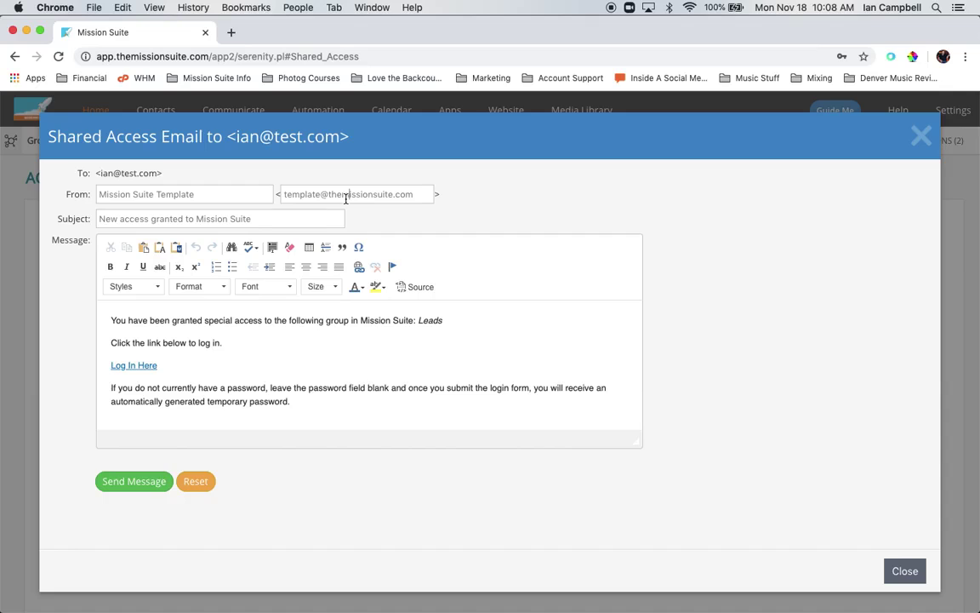
left_click(304, 223)
left_click(394, 366)
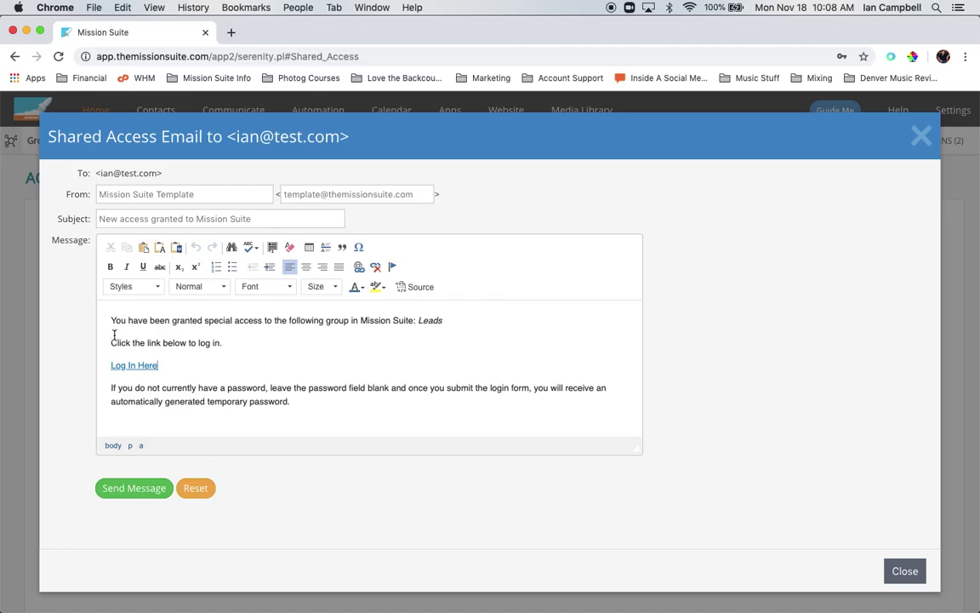
left_click_drag(108, 339, 302, 400)
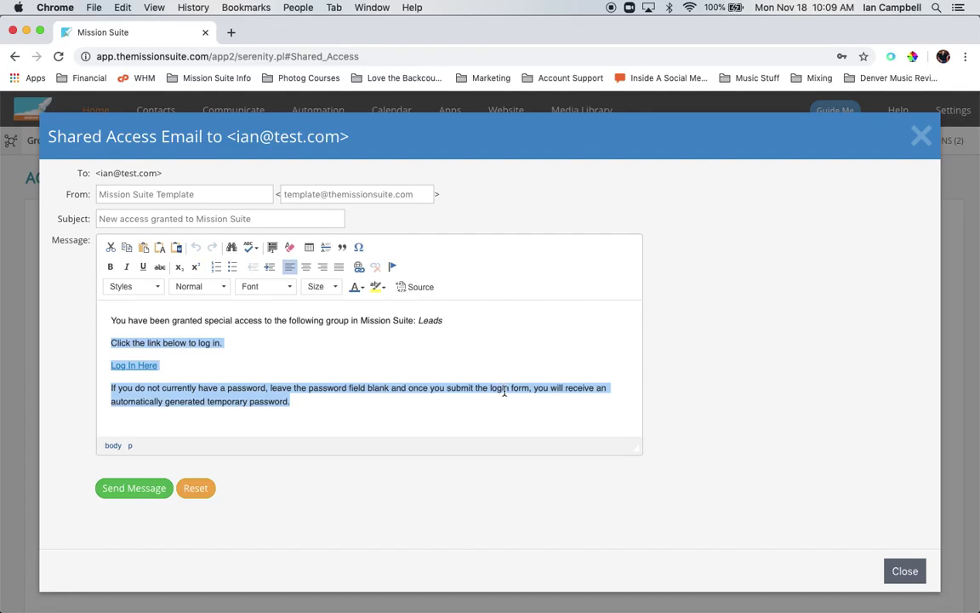
left_click(900, 568)
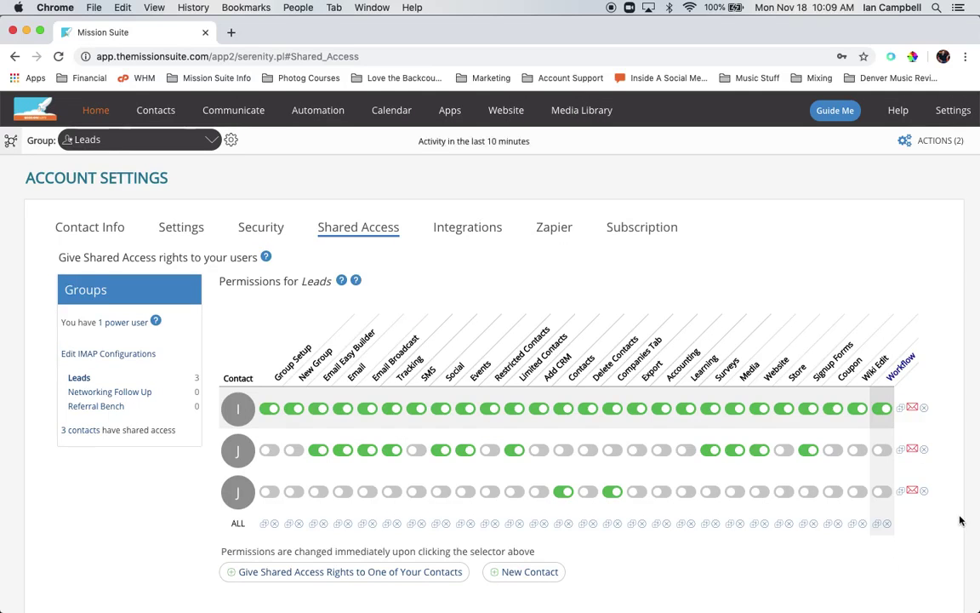